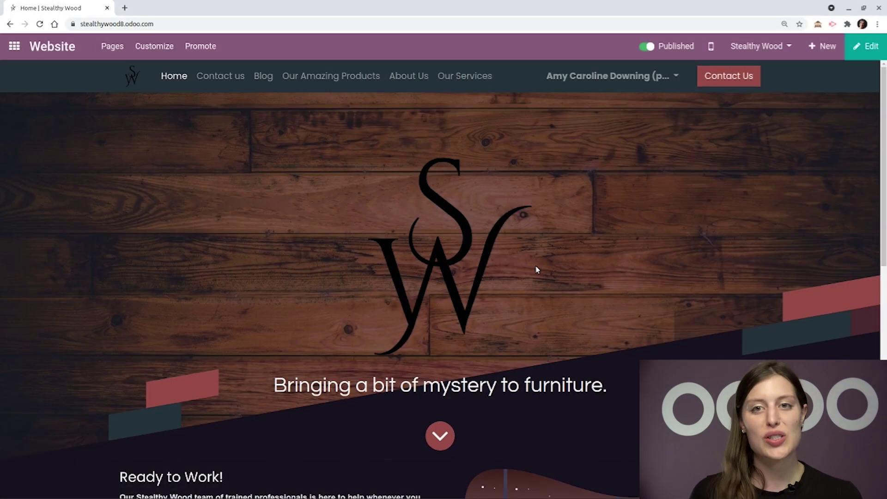
- Switch the website's language from English (US) to French using the language selector in the home page footer
scroll(535, 269, "down", 6)
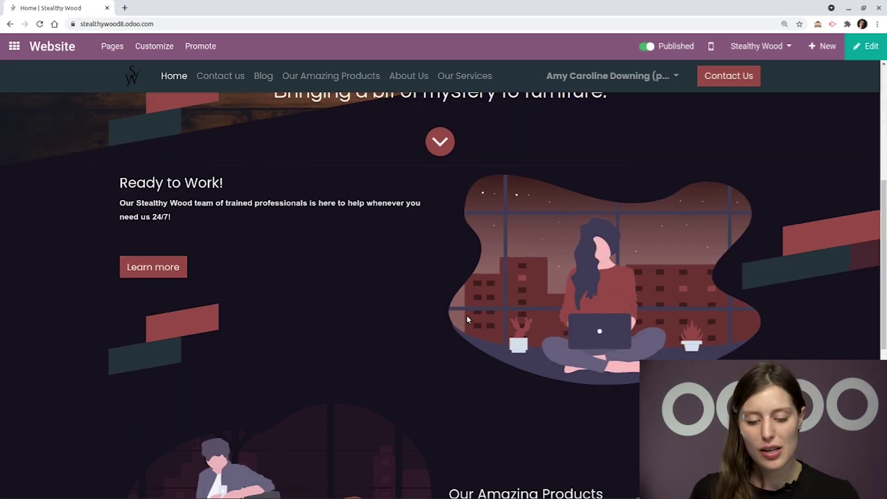
scroll(467, 320, "down", 8)
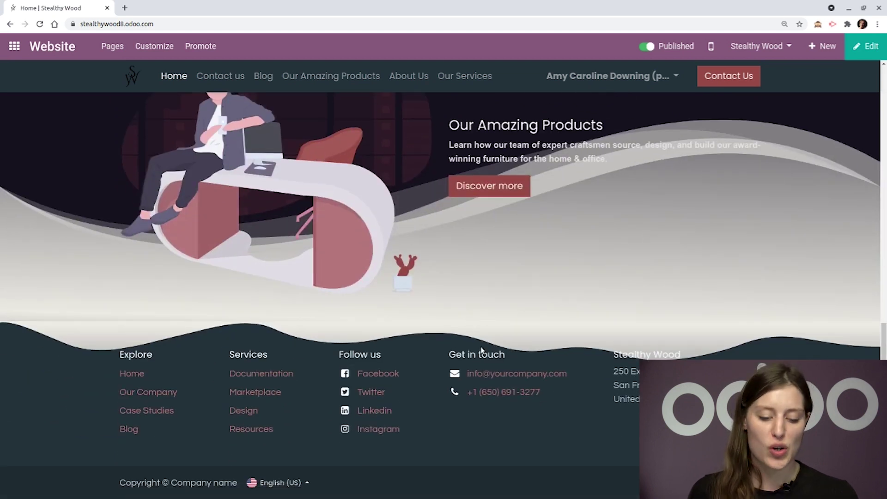
left_click(277, 483)
left_click(333, 441)
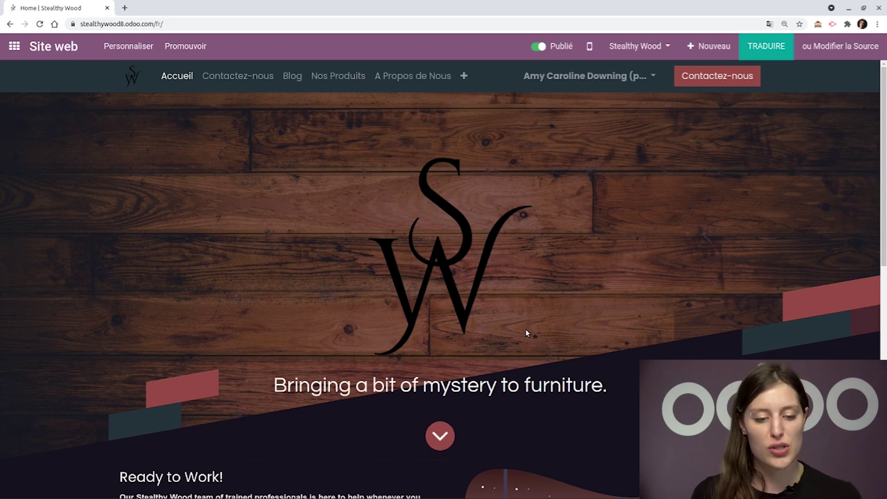
- Replace the fr language code in the home page URL with en_US and load that address
left_click(196, 24)
left_click(195, 24)
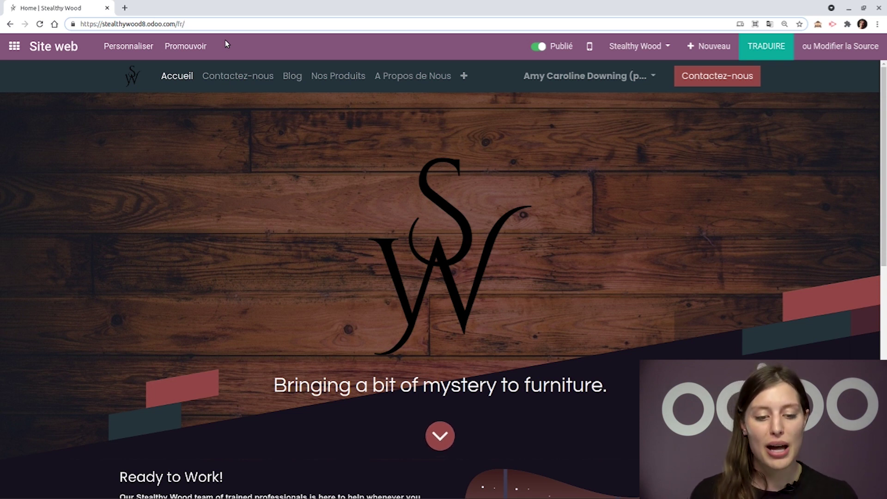
key("ctrl+l")
key("End")
key("BackSpace")
key("BackSpace")
key("BackSpace")
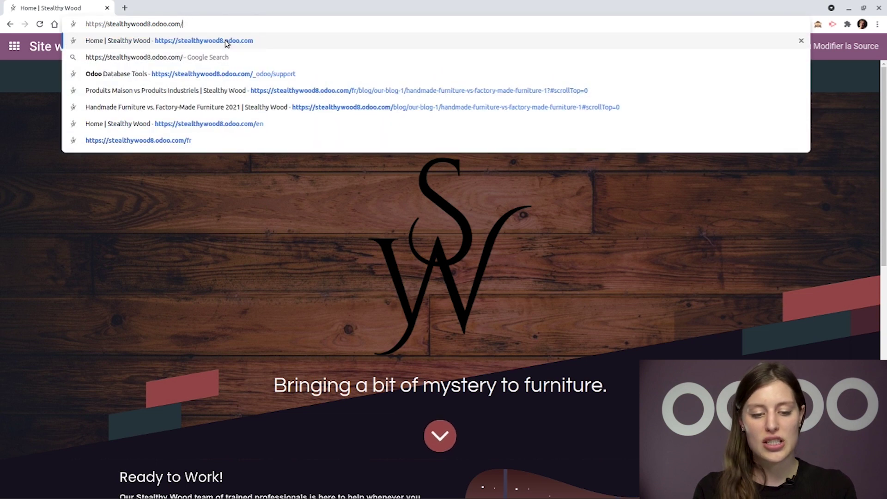
type("en_UA")
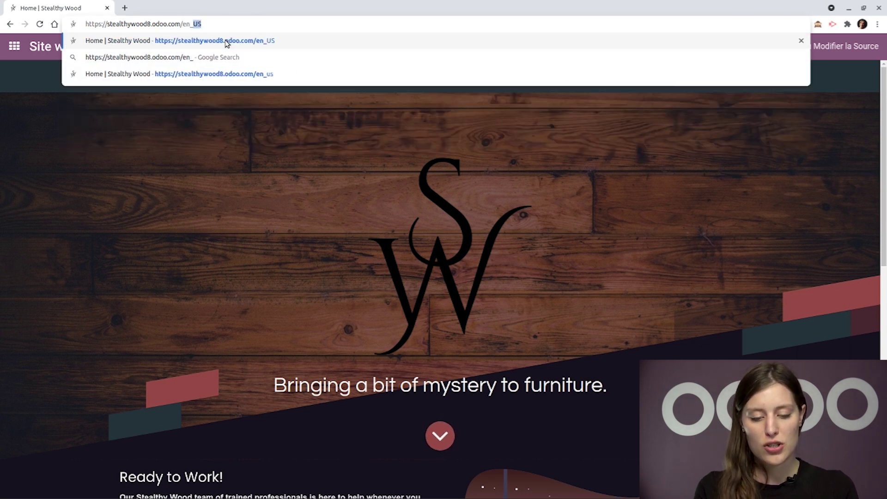
key("BackSpace")
type("S")
key("Return")
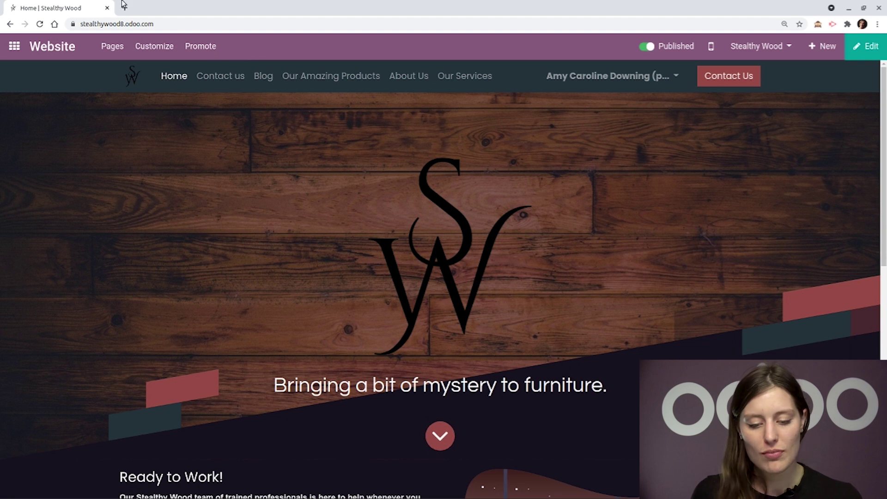
- Switch the website to French again and open the blog post "Handmade Products vs. Factory-Made Products"
scroll(373, 151, "down", 7)
scroll(375, 152, "down", 8)
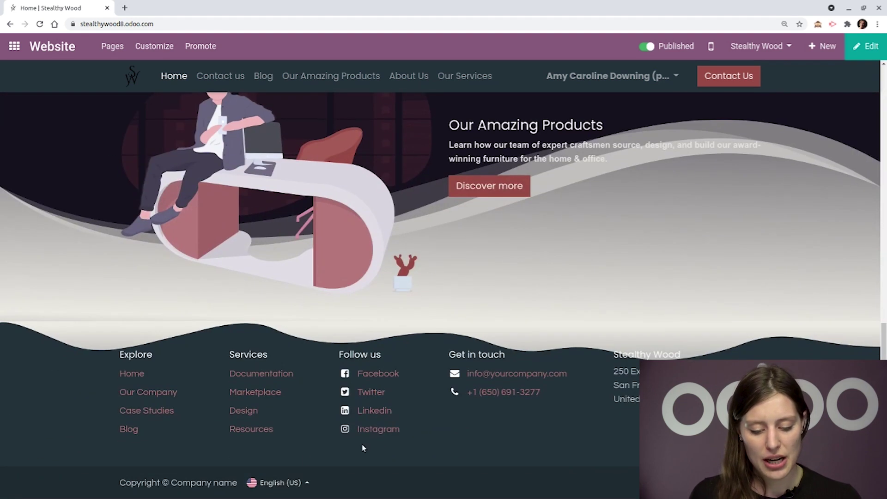
left_click(279, 483)
left_click(326, 444)
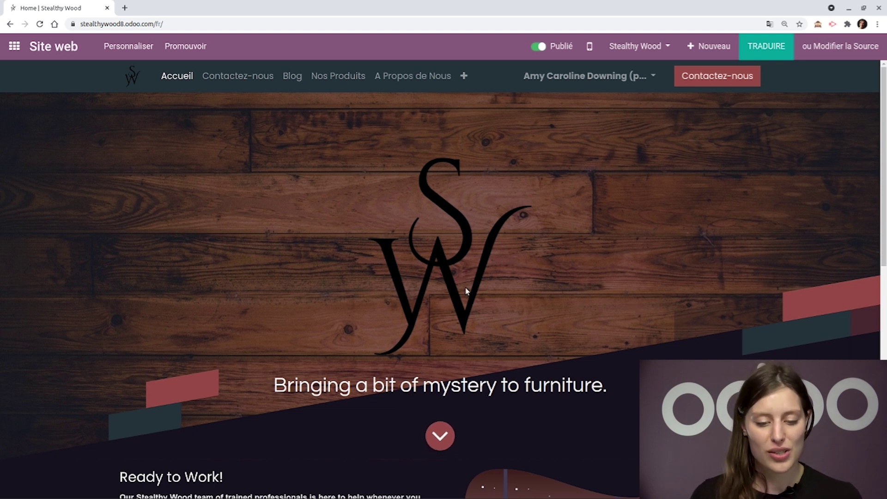
left_click(281, 81)
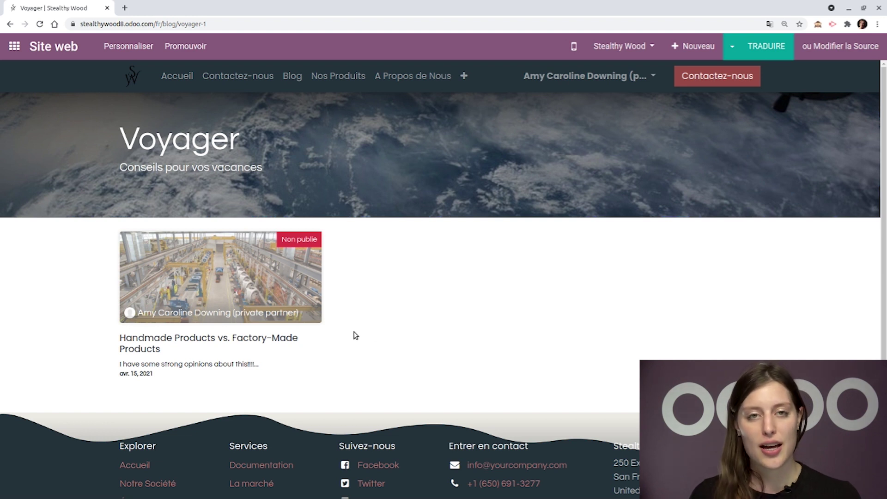
left_click(291, 295)
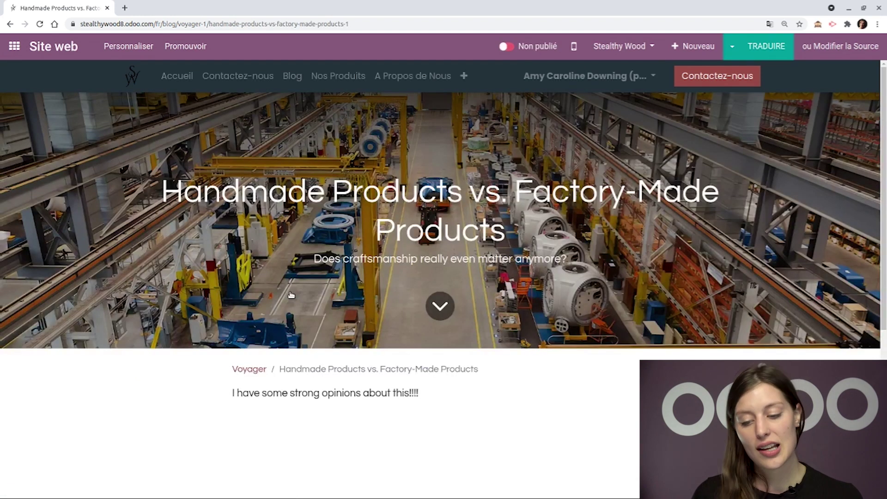
- Translate the blog post title as "Produits Maison vs Produits Industriels" and save the translation
left_click(767, 49)
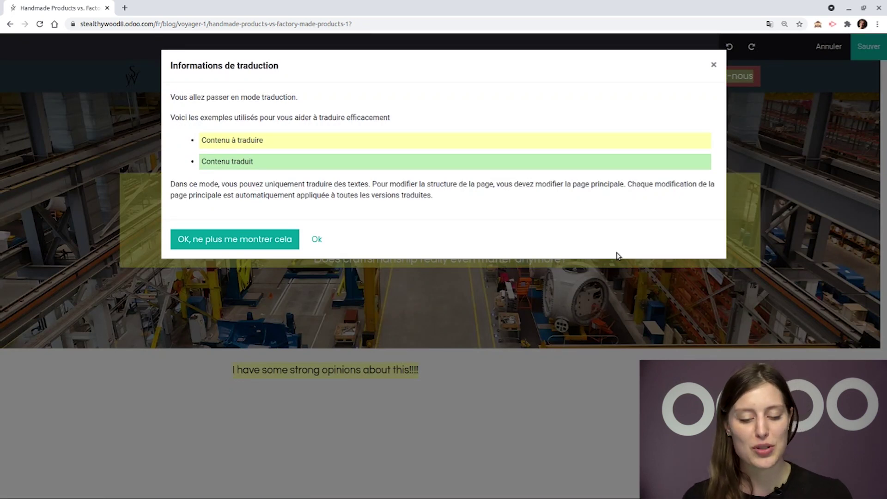
left_click(325, 238)
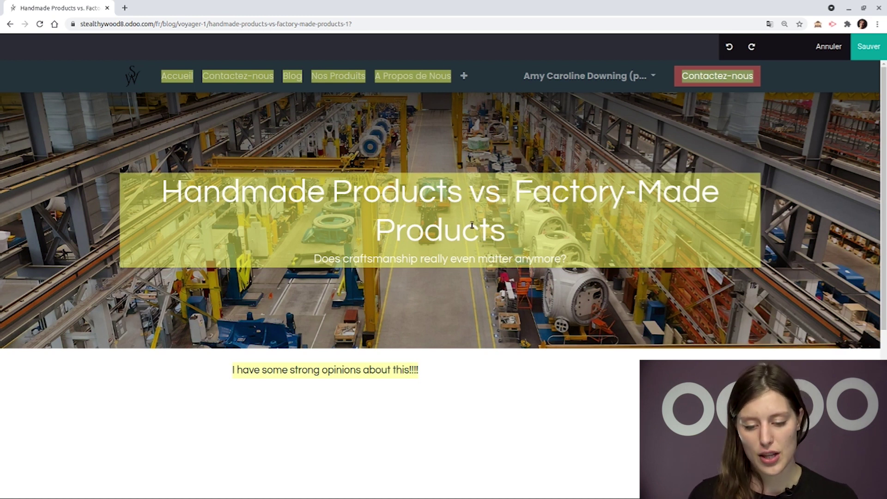
left_click(514, 234)
left_click_drag(514, 233, 164, 190)
type("Produits Maison vs Produits Industriels")
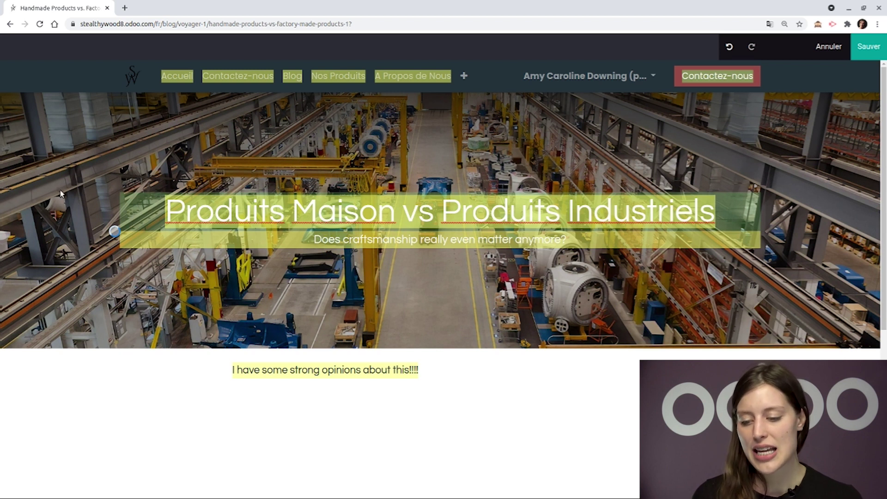
left_click(875, 52)
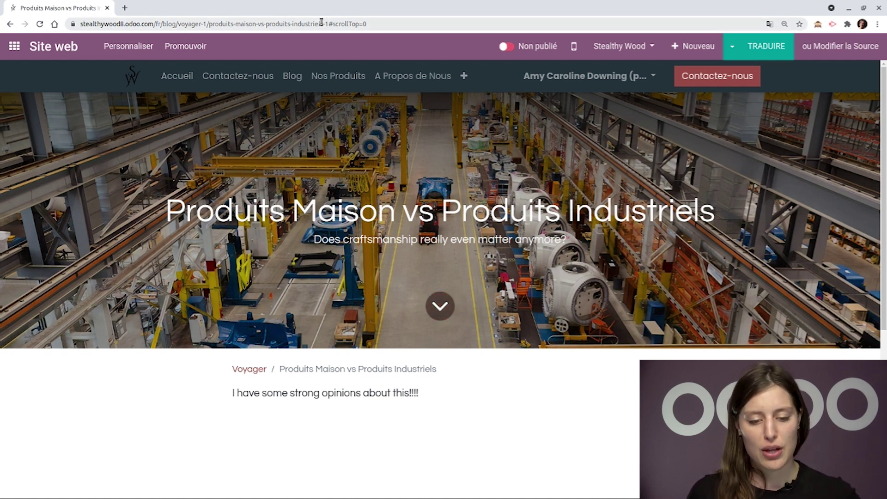
- Replace the translated slug in the French post's URL with handmade-products-vs-factory-made-products, keeping the -1 ending, and load the address
left_click_drag(322, 25, 212, 27)
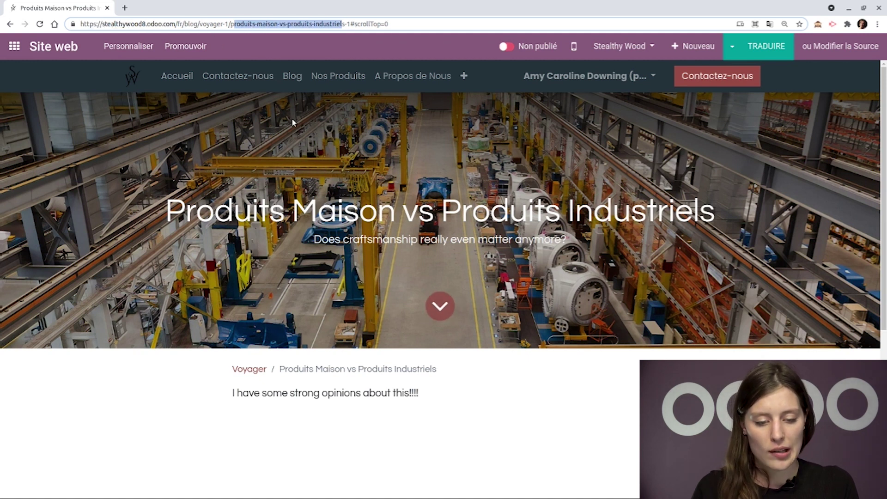
type("rod")
key("BackSpace")
key("BackSpace")
key("BackSpace")
key("BackSpace")
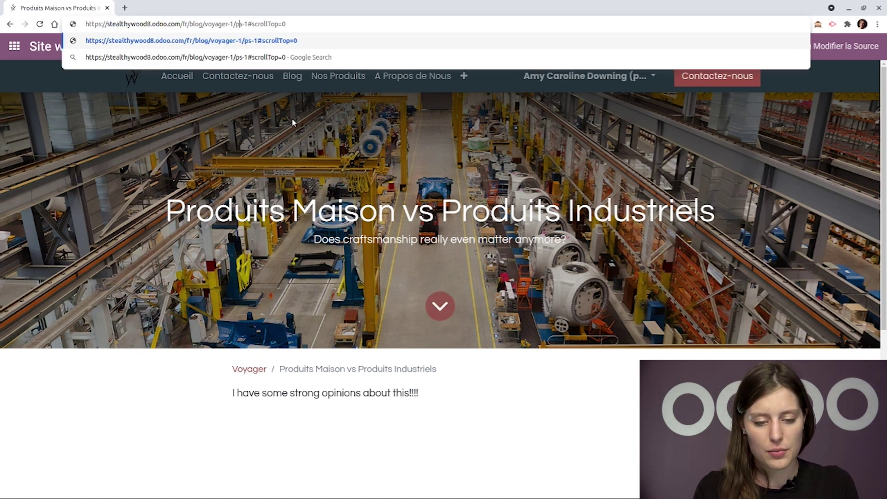
type("handmade-")
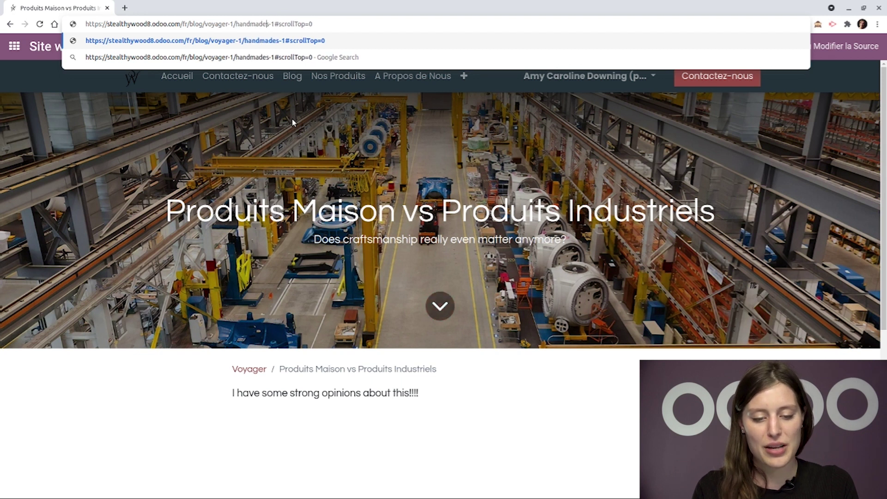
type("products")
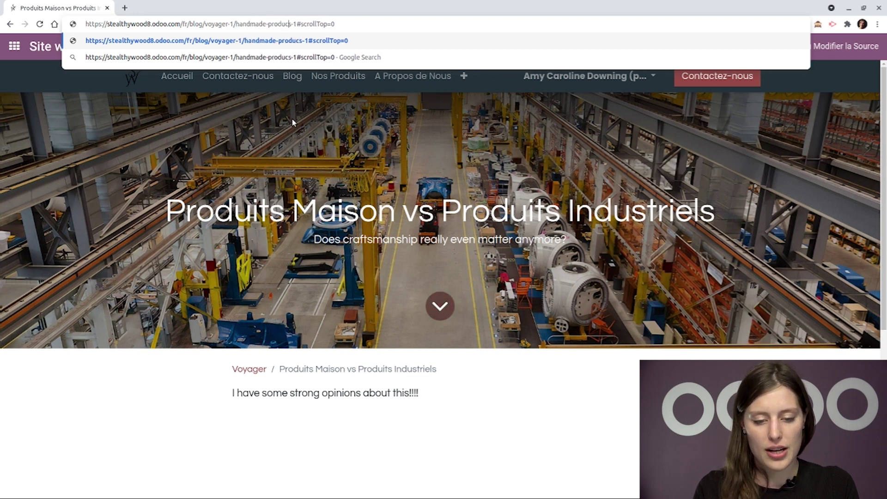
type("-vs")
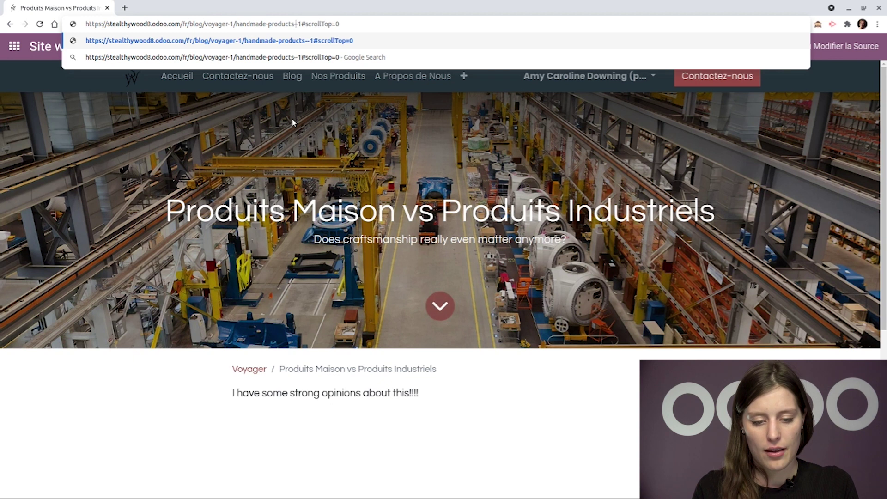
type("-factory")
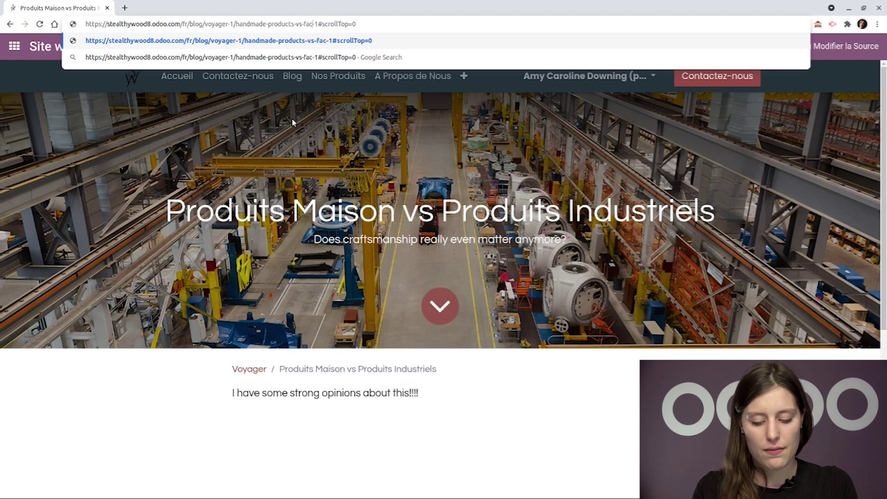
type("-made-")
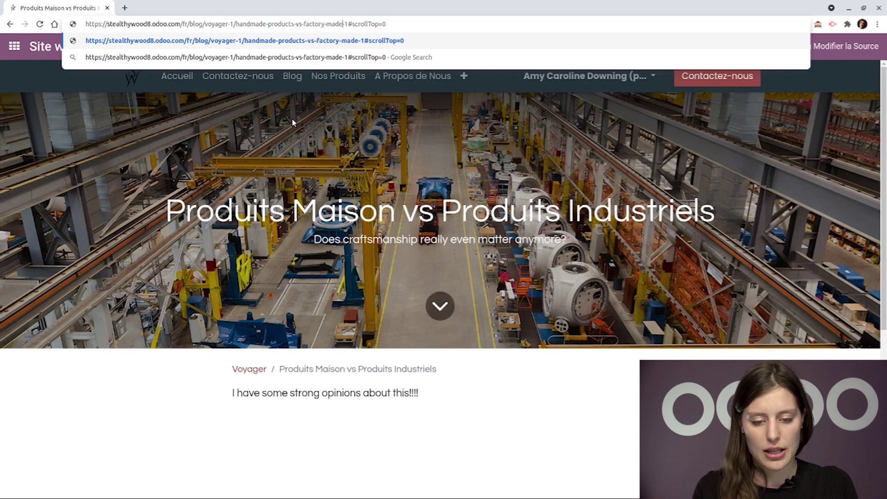
type("products-")
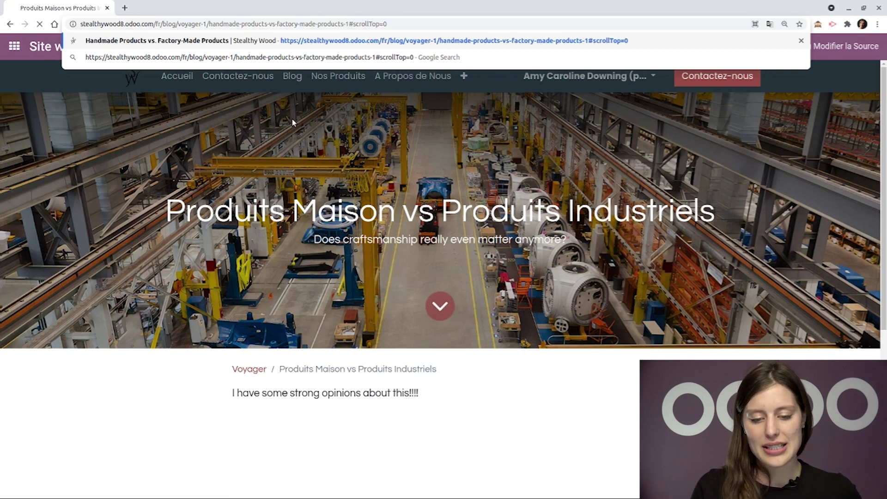
key("Return")
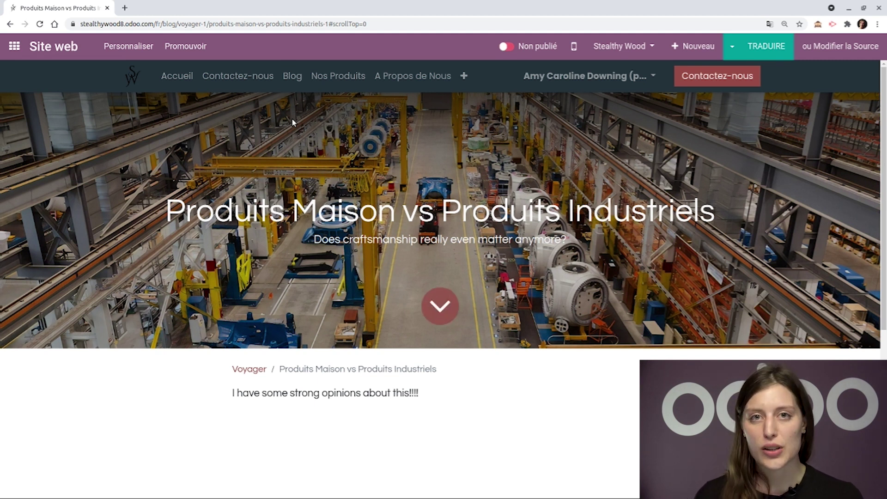
- Edit the source version of the blog post, append 2021 to its title, and save the page
left_click(869, 47)
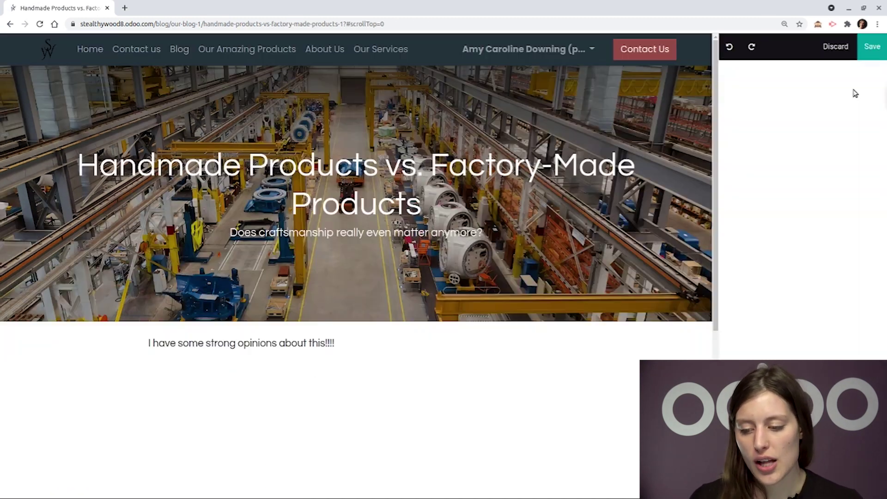
left_click(471, 209)
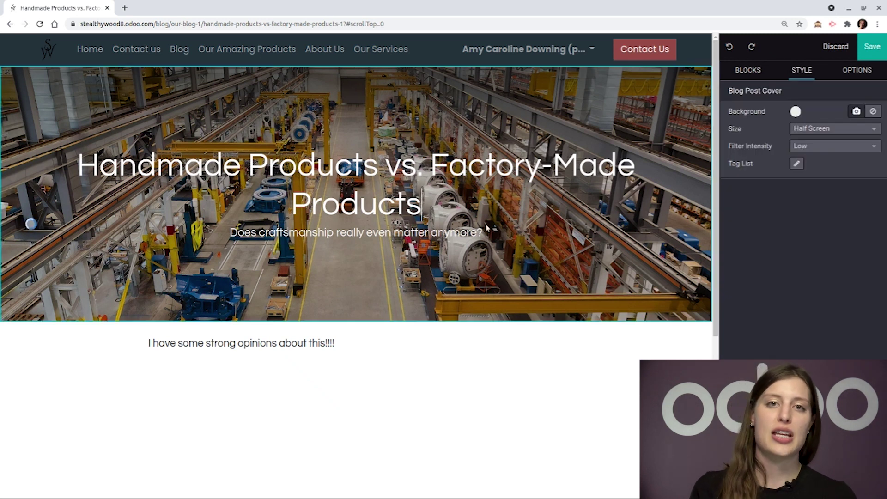
type("2021")
left_click(872, 46)
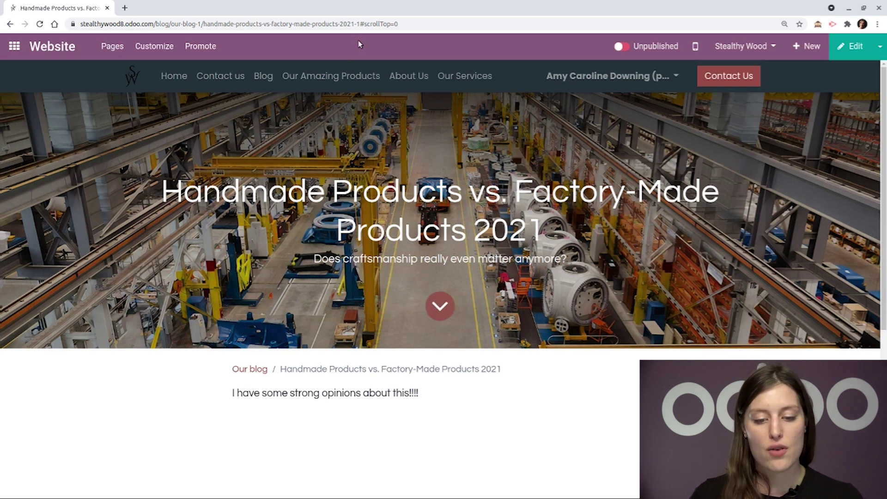
- Remove -2021 from the slug in the English blog post's URL and load the resulting address
mouse_move(352, 24)
left_mouse_down()
mouse_move(326, 29)
mouse_move(352, 25)
left_mouse_up()
left_click(570, 229)
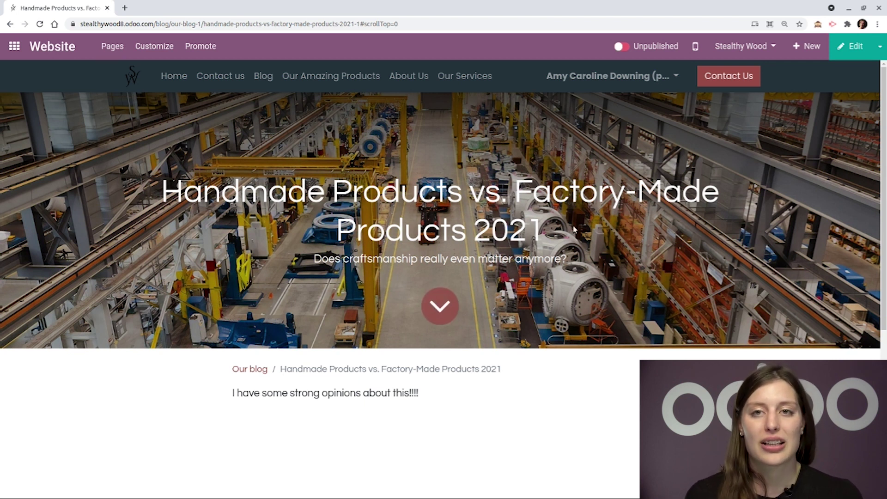
left_click(355, 24)
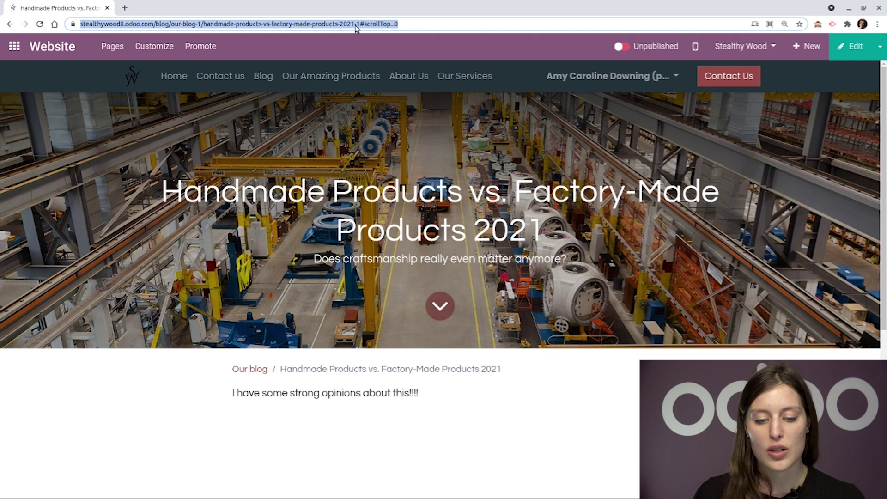
left_click(356, 24)
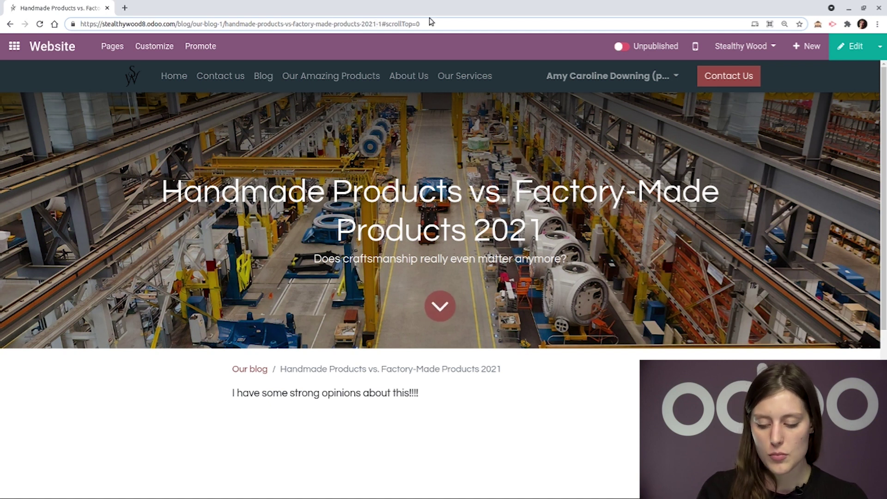
key("BackSpace")
key("BackSpace")
key("BackSpace")
key("BackSpace")
key("BackSpace")
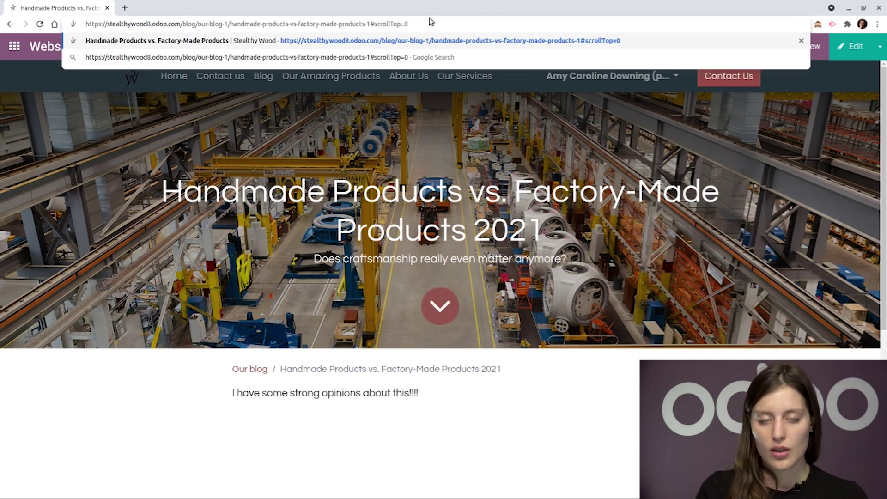
key("Return")
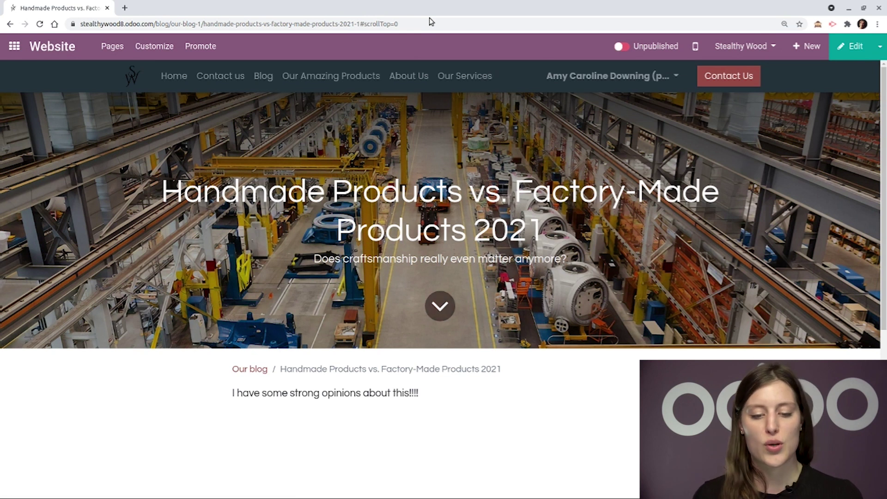
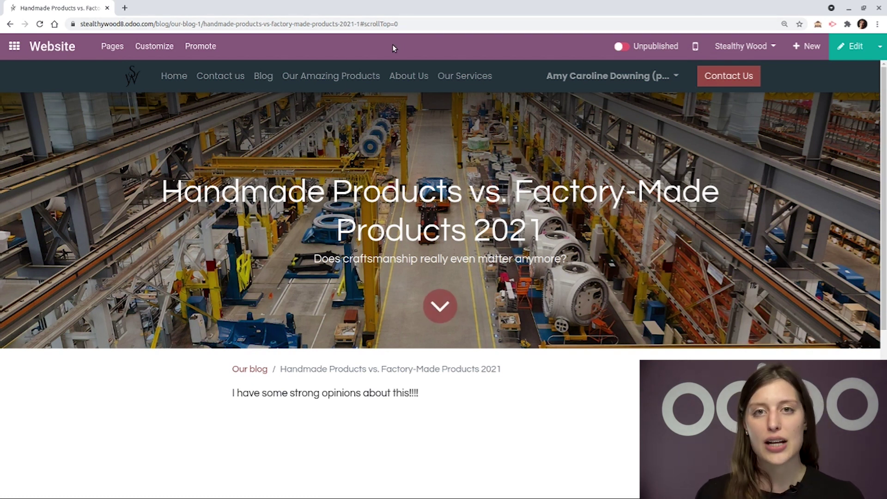
- Shorten the blog post's URL to blog/our-blog-1/1 by removing the scroll suffix and title slug, and load the address
left_click_drag(398, 24, 360, 26)
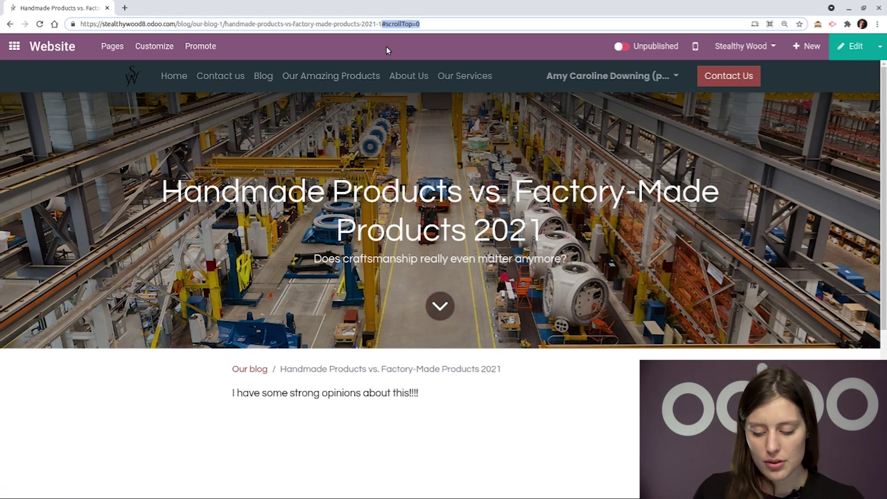
key("BackSpace")
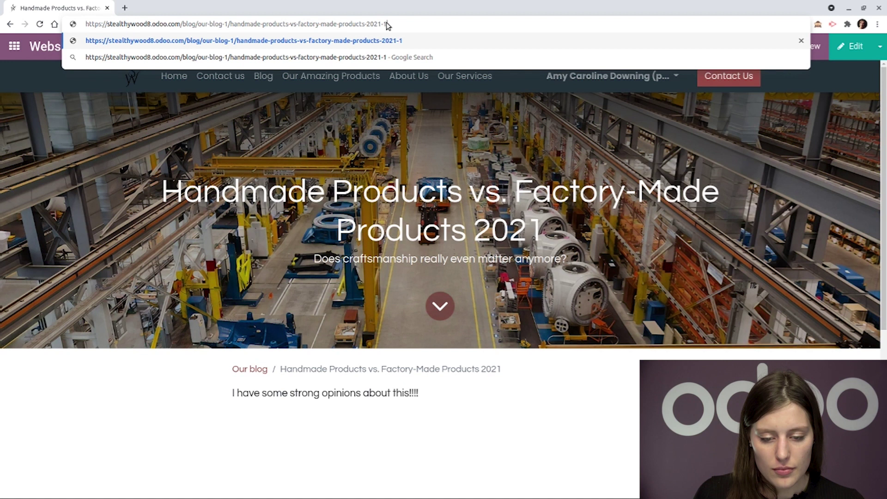
left_click_drag(385, 24, 227, 26)
key("BackSpace")
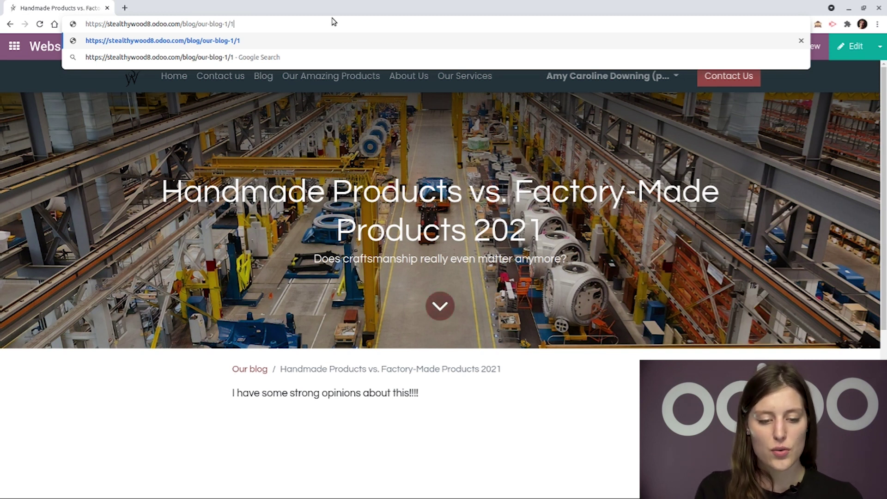
key("Return")
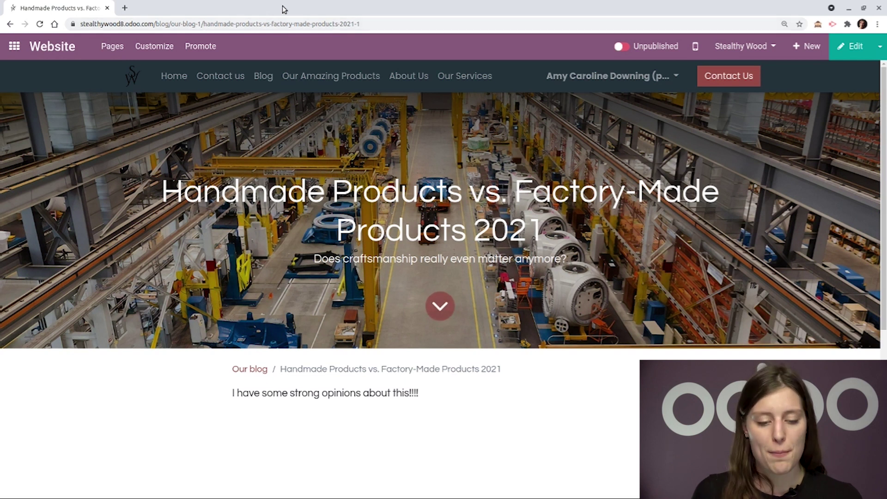
- Copy the path blog/our-blog-1/handmade-products-vs-factory-made-products-2021-1 from the blog post's URL
left_click_drag(365, 23, 155, 25)
right_click(186, 24)
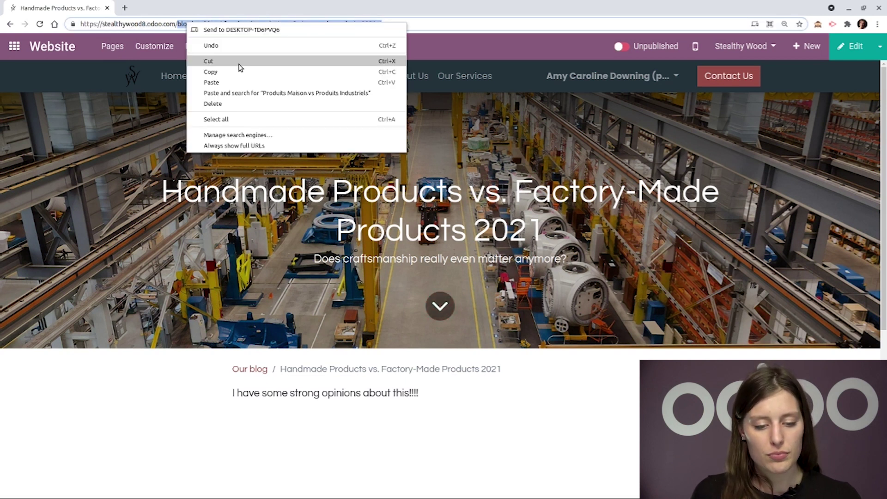
left_click(237, 69)
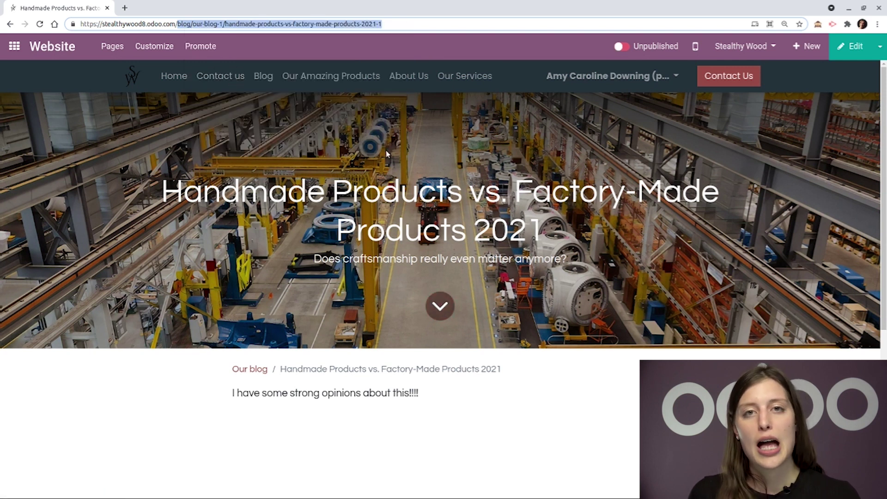
left_click(568, 61)
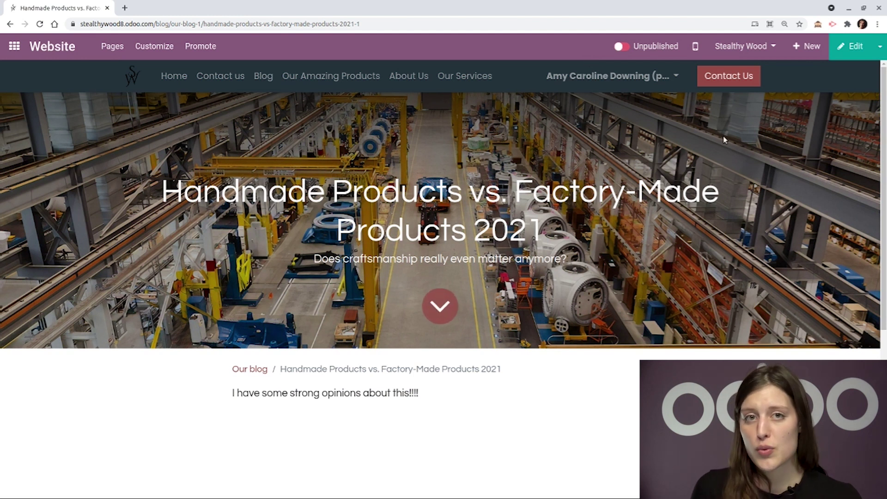
- Open the blog post's backend record and check which record actions are offered, including archiving and deleting
left_click(880, 46)
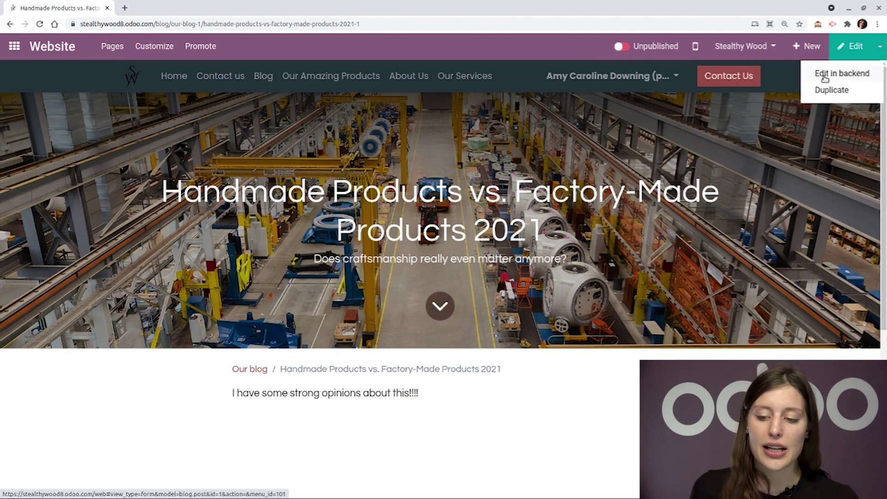
left_click(860, 74)
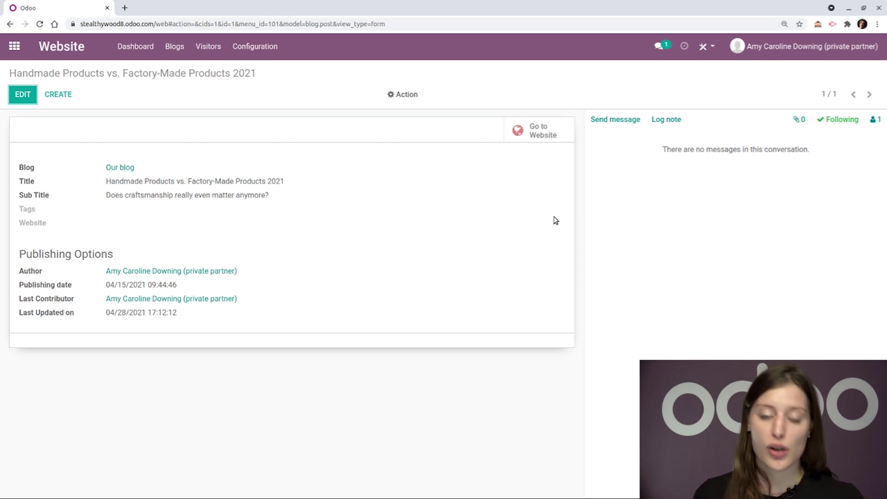
left_click(409, 100)
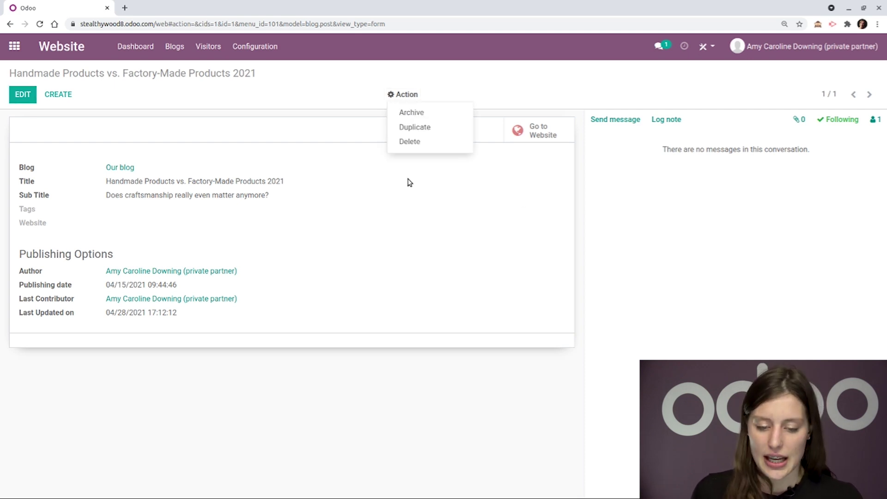
left_click(368, 100)
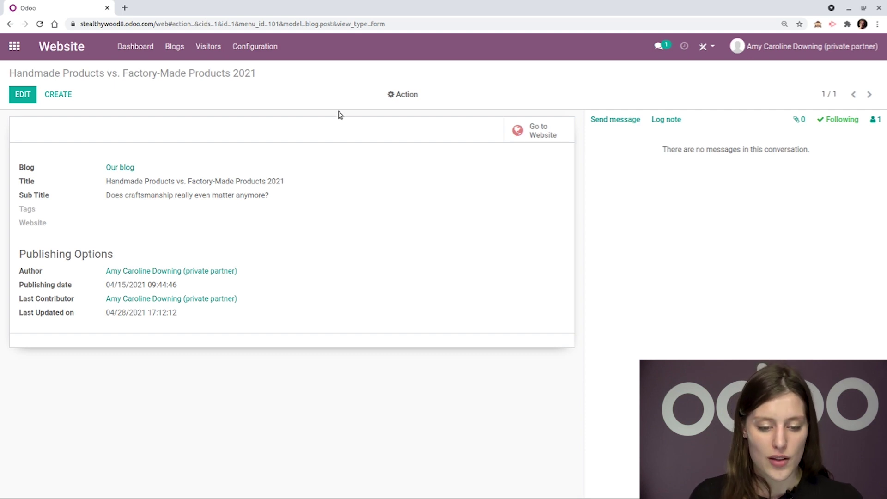
- Check the Website configuration options, then activate the developer mode in the general settings
left_click(271, 54)
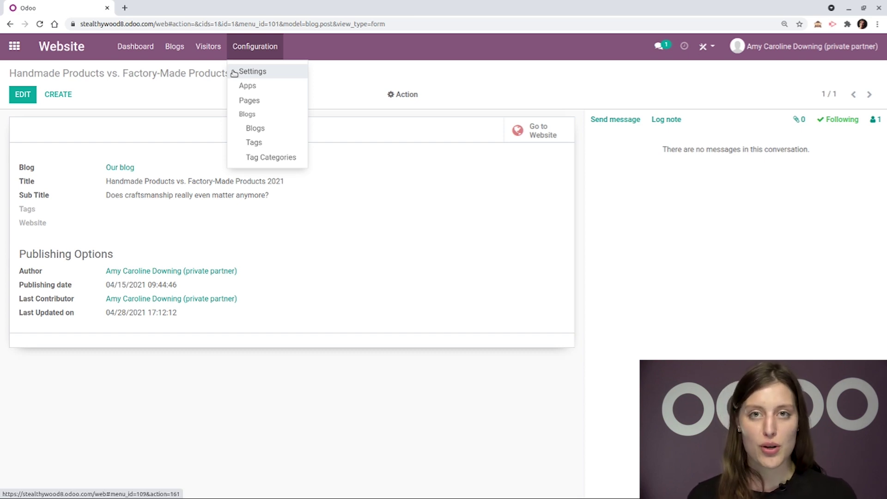
left_click(14, 46)
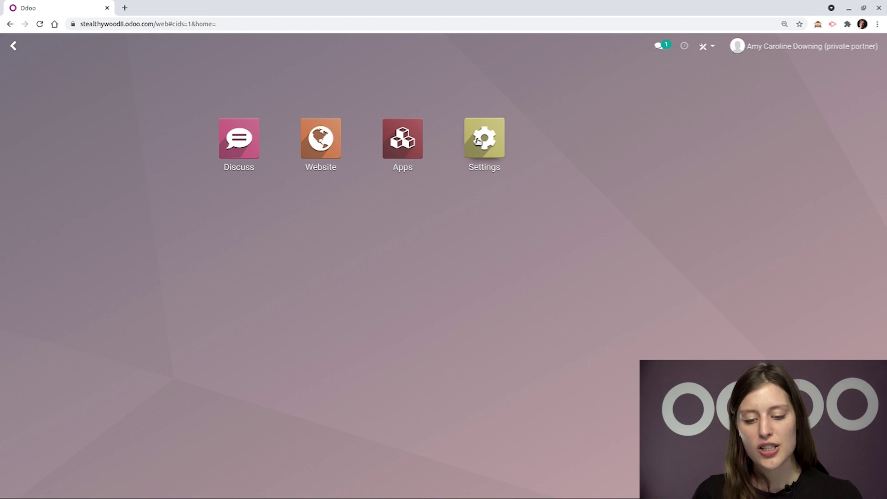
left_click(460, 156)
scroll(309, 287, "down", 10)
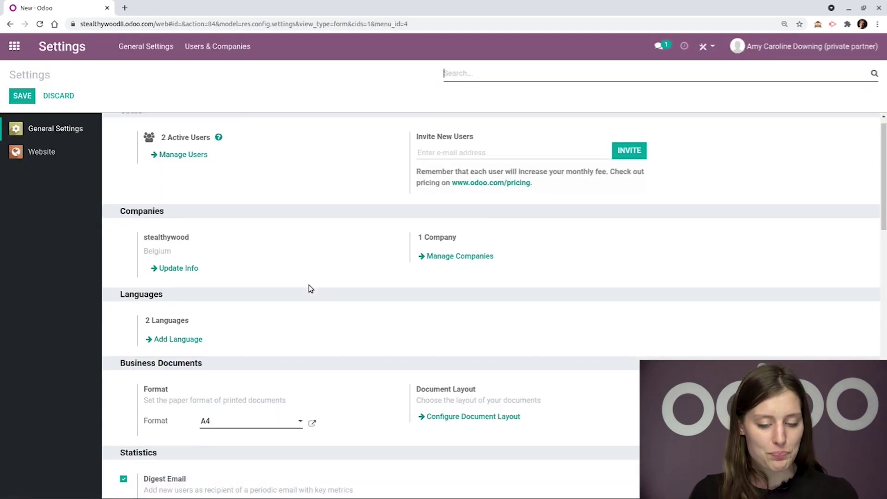
scroll(302, 305, "down", 10)
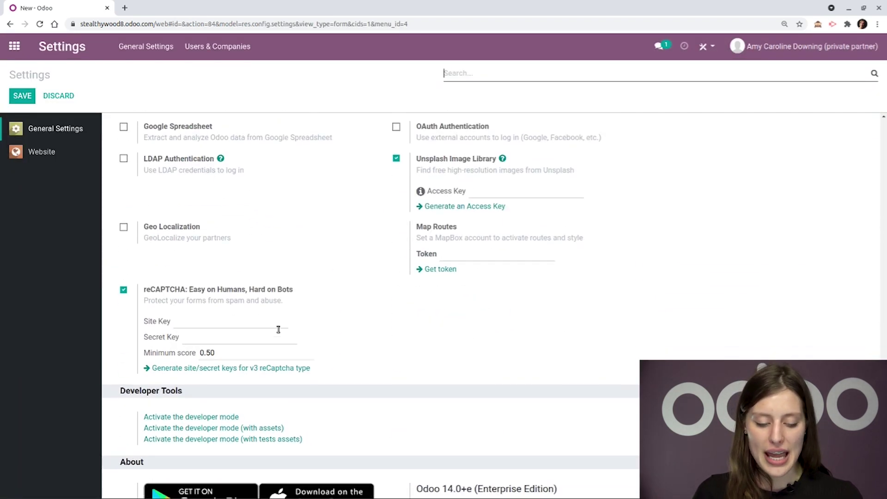
left_click(159, 398)
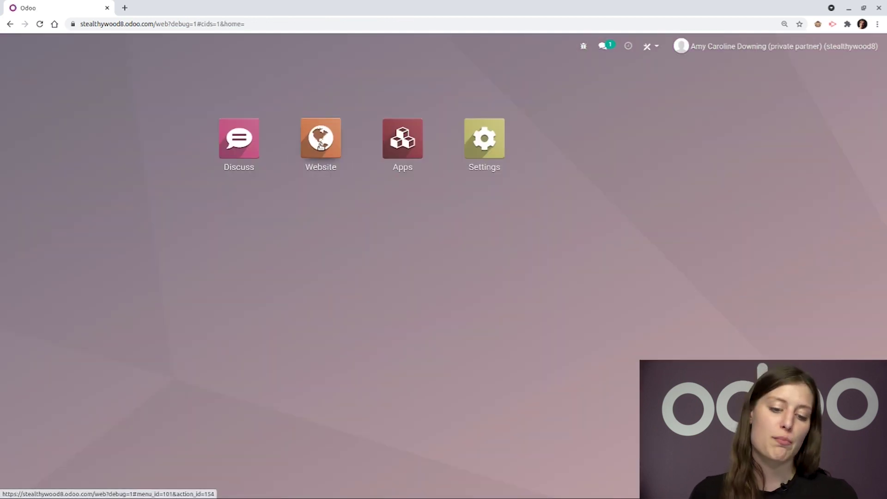
- Create a new redirect for the website and name it handmade vs factory redirect
left_click(321, 146)
left_click(255, 47)
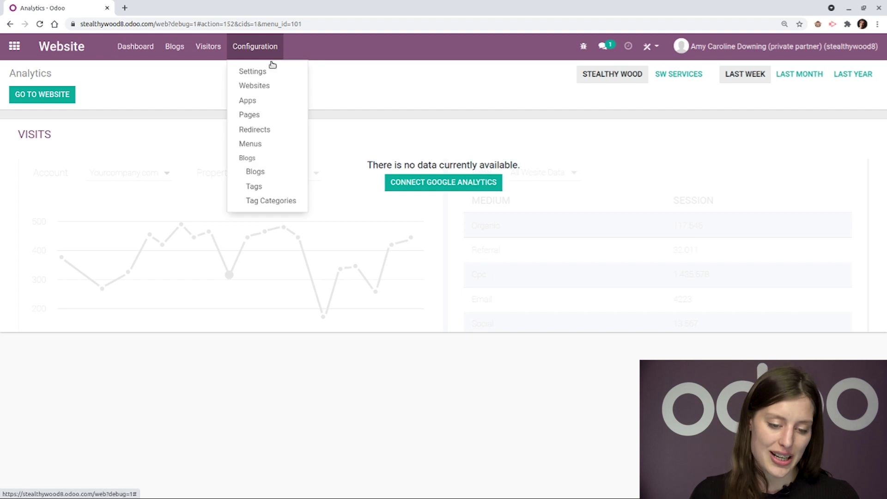
left_click(269, 129)
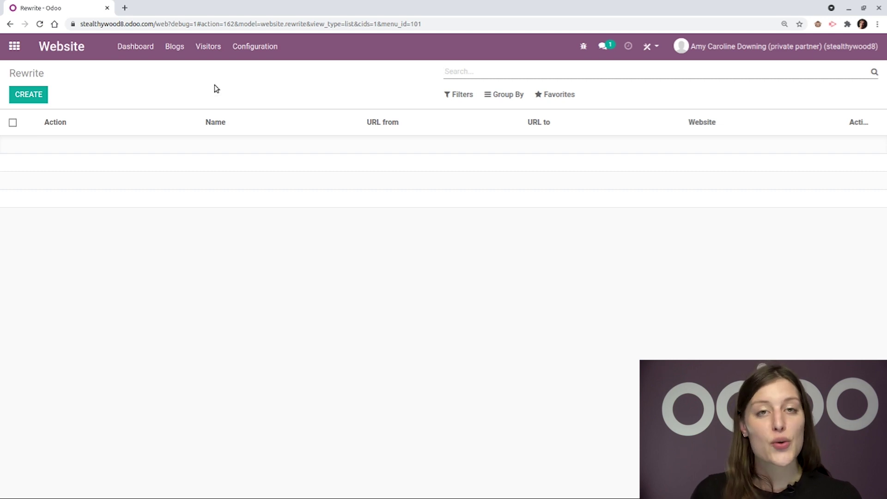
left_click(38, 94)
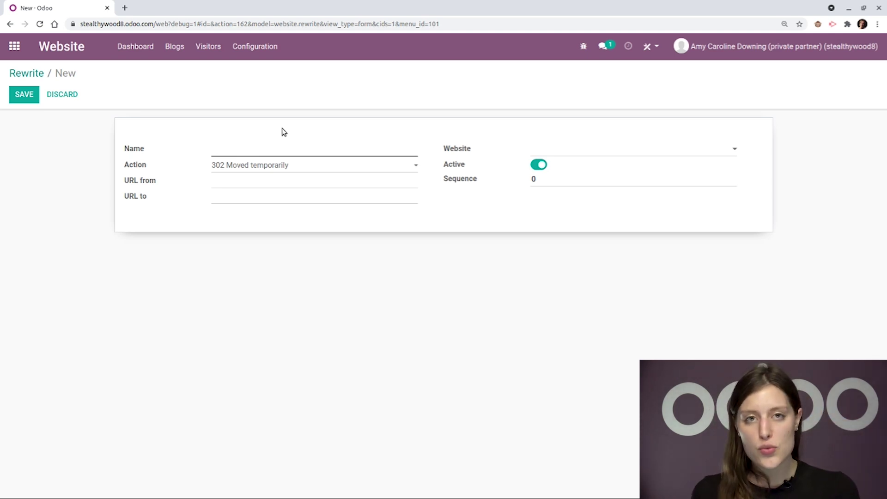
type("handm")
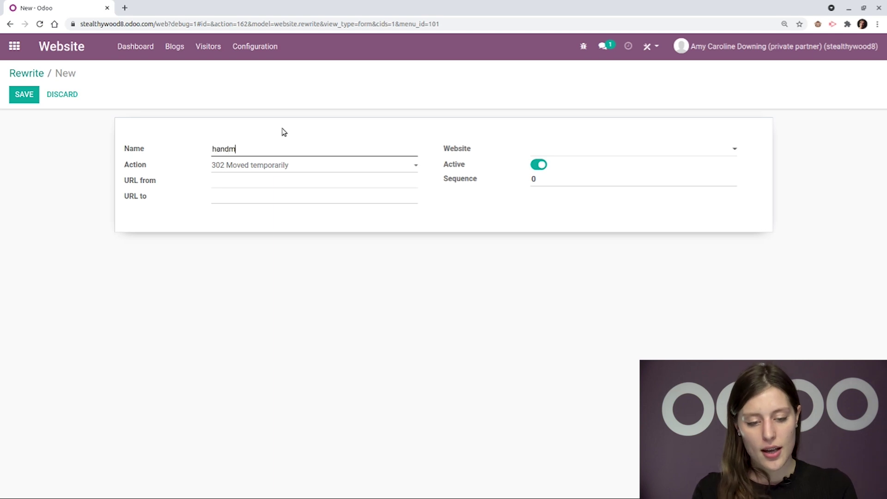
type("ade vs ")
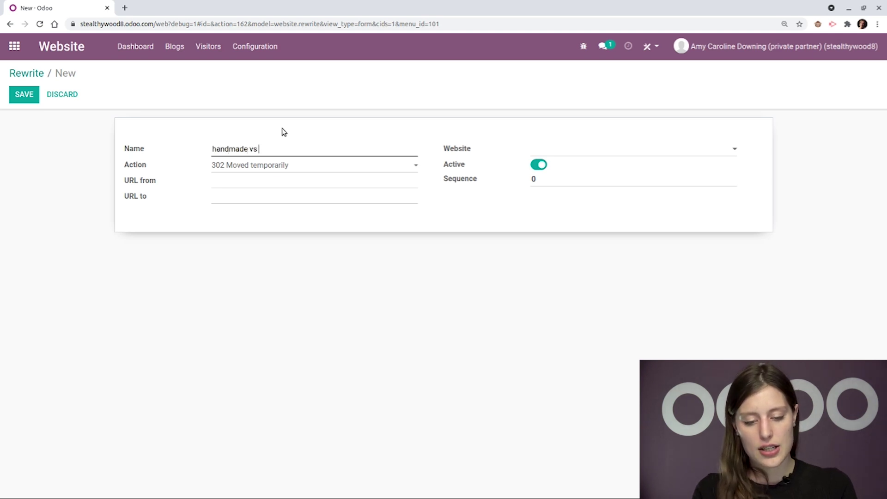
type("factory redirect")
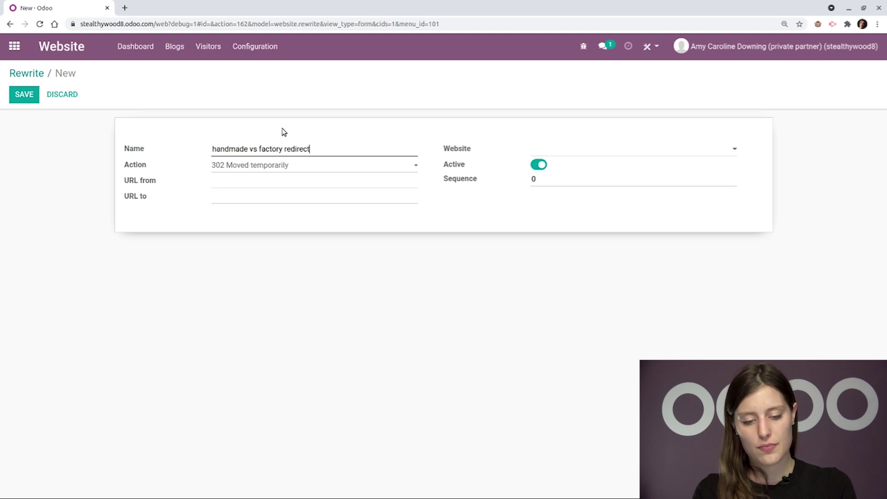
- Set the redirect's source URL to the copied blog post path and its destination URL to /
left_click(280, 183)
key("ctrl+v")
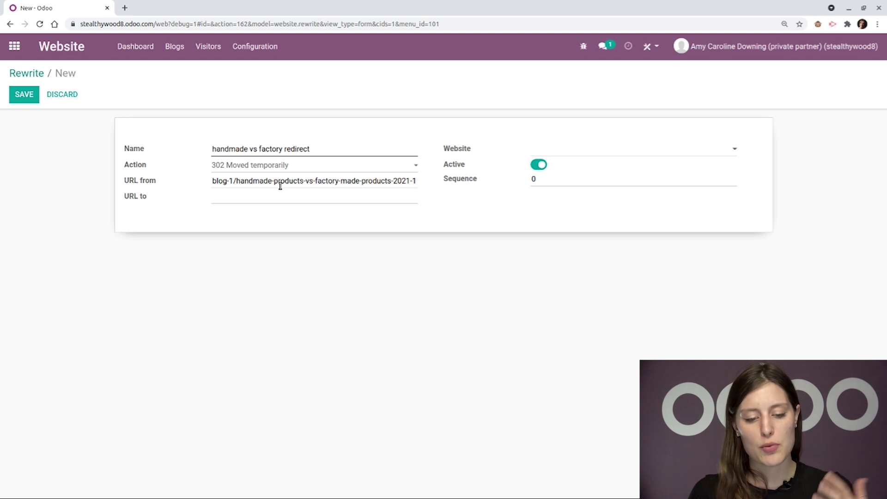
left_click(303, 197)
type("/")
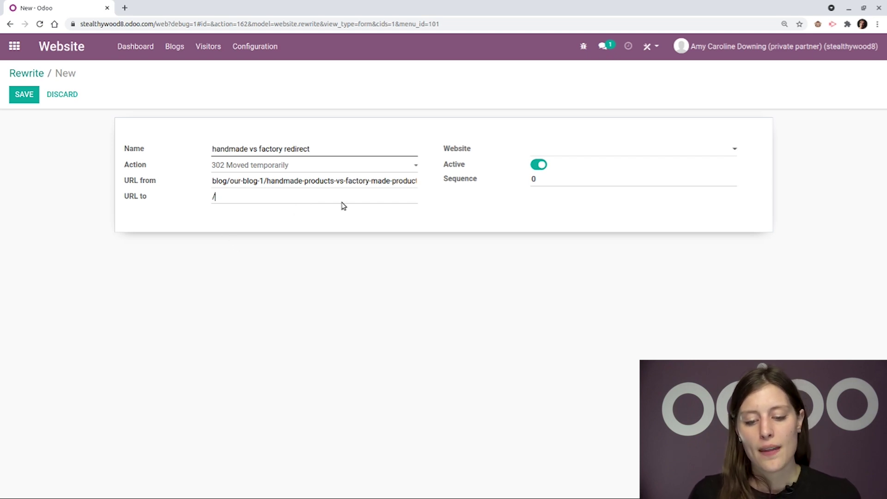
- Assign the redirect to the Stealthy Wood website and save it with the 302 Moved temporarily action
left_click(598, 152)
left_click(601, 168)
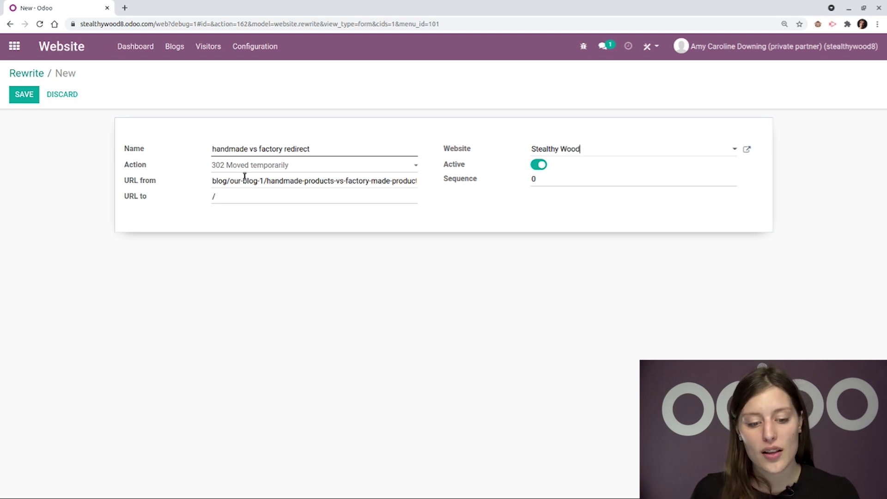
left_click(269, 171)
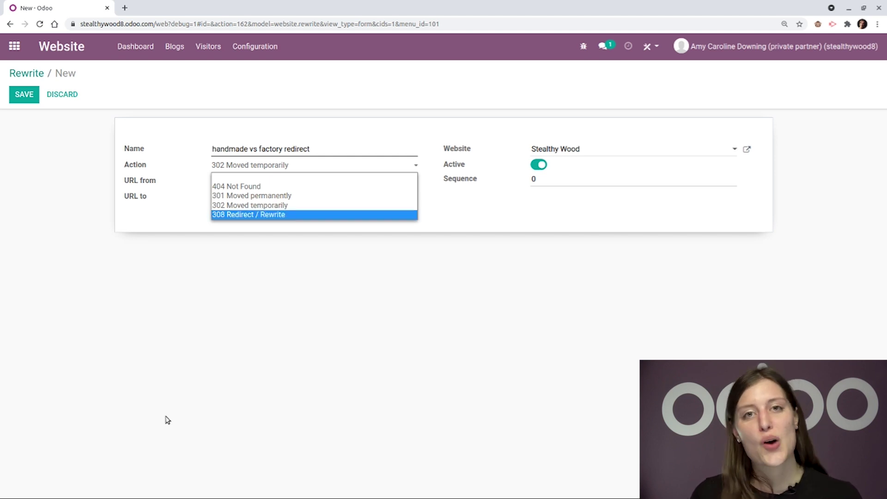
left_click(196, 402)
left_click(22, 98)
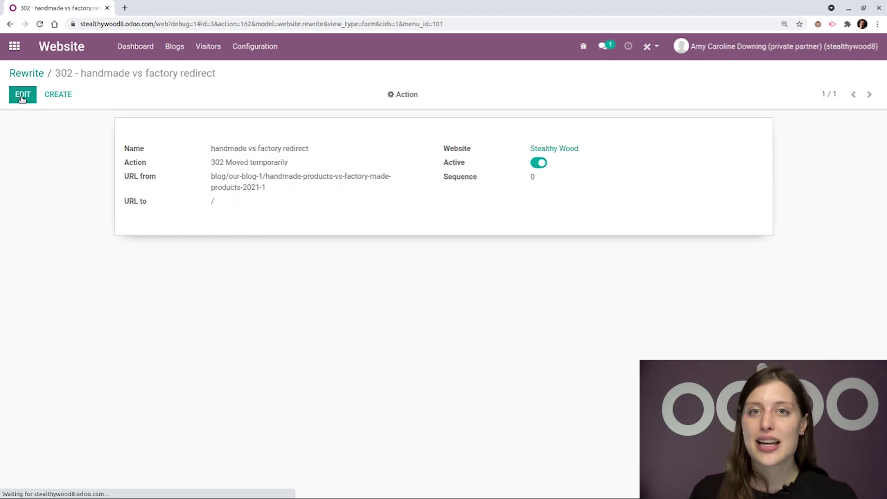